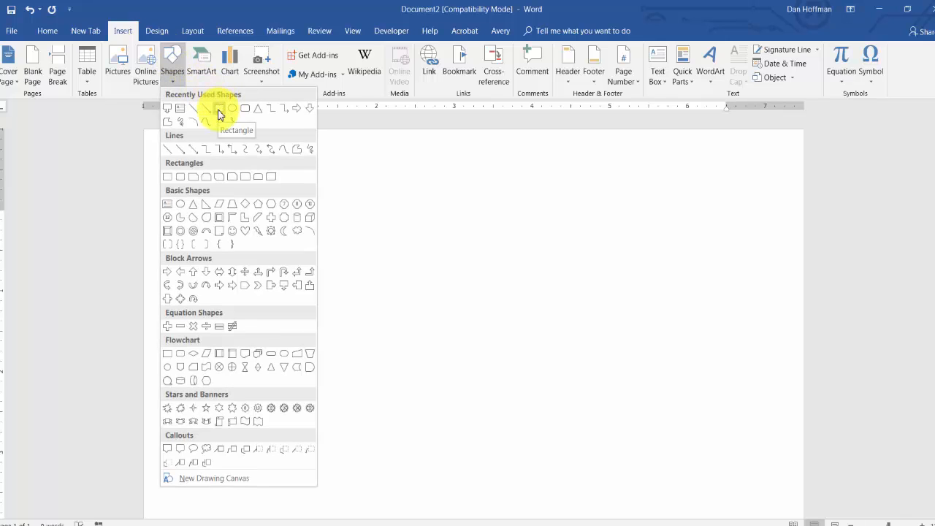
Step: Draw a long, thin rectangle about 4.97 in wide and 0.38 in high, with a red fill and black outline
{"action": "left_click", "coordinate": [217, 109]}
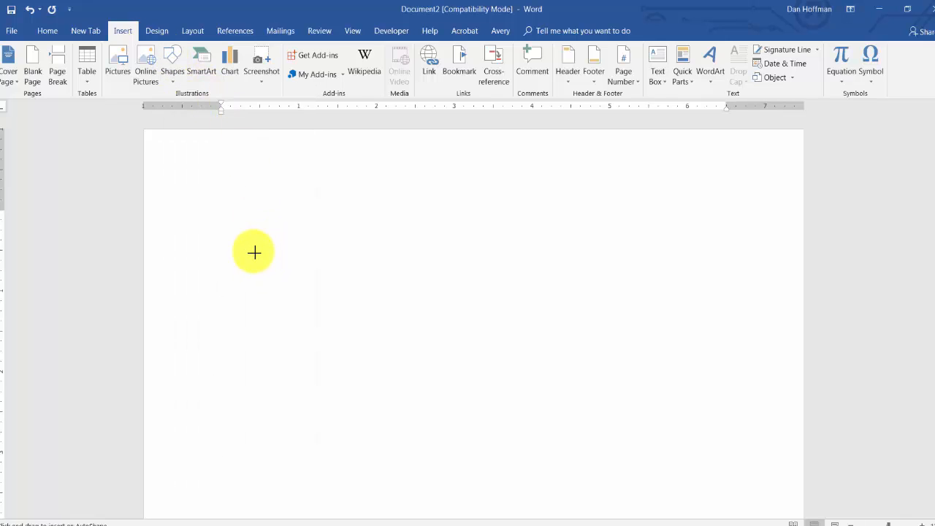
{"action": "mouse_move", "coordinate": [253, 250]}
{"action": "left_mouse_down"}
{"action": "mouse_move", "coordinate": [260, 282]}
{"action": "mouse_move", "coordinate": [640, 283]}
{"action": "left_mouse_up"}
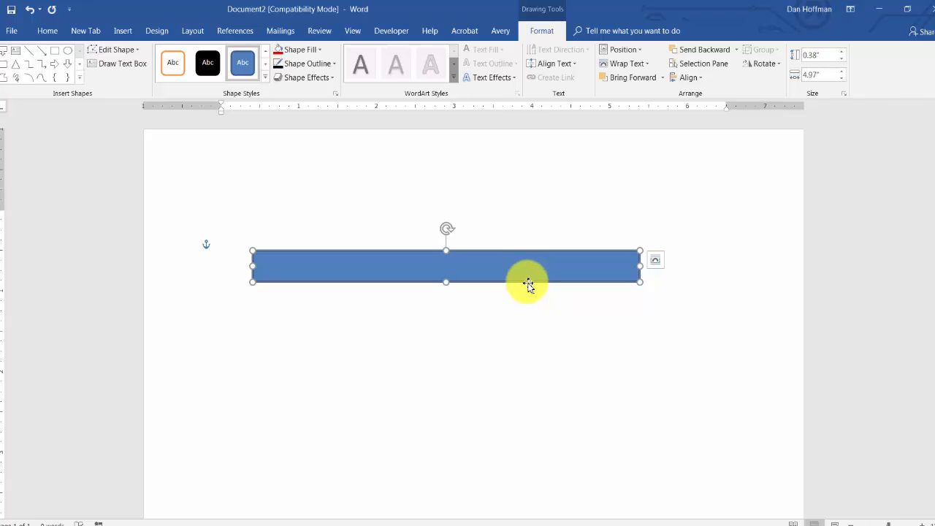
{"action": "left_click", "coordinate": [319, 49]}
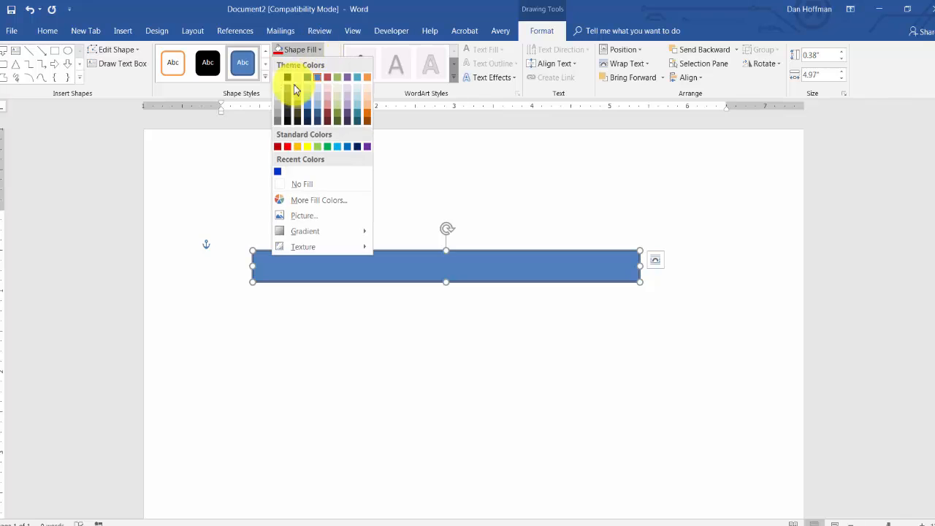
{"action": "left_click", "coordinate": [290, 147]}
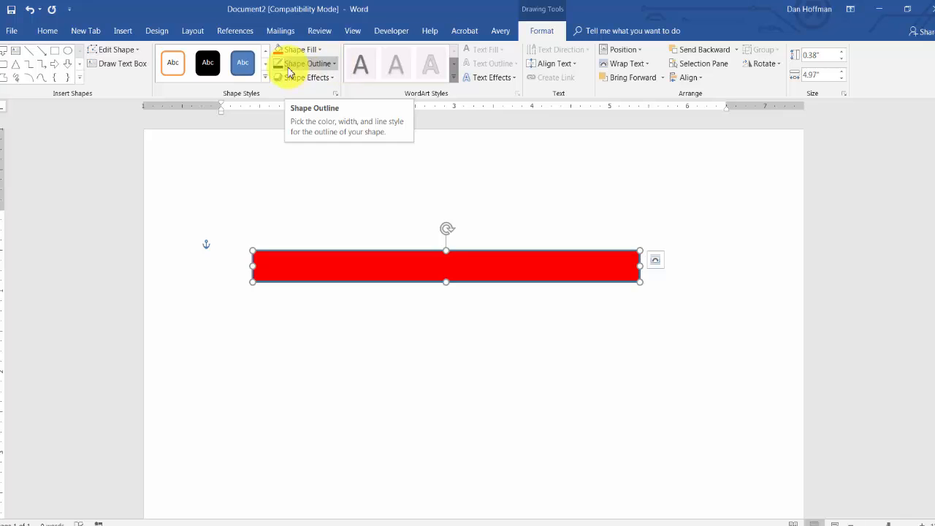
{"action": "left_click", "coordinate": [277, 69]}
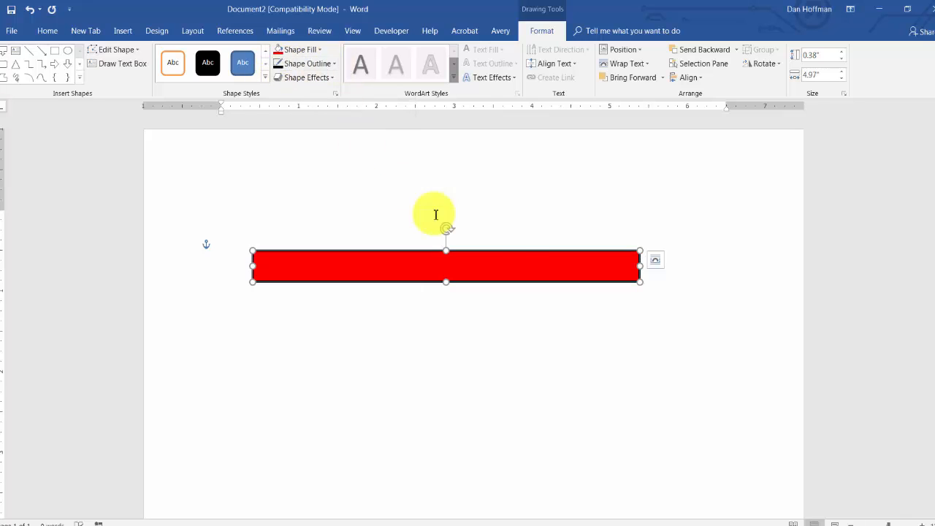
Step: Apply the parallel 3-D rotation preset with X 314.7°, Y 324.6° and Z 60.2° to the rectangle and move it slightly down the page
{"action": "right_click", "coordinate": [512, 271]}
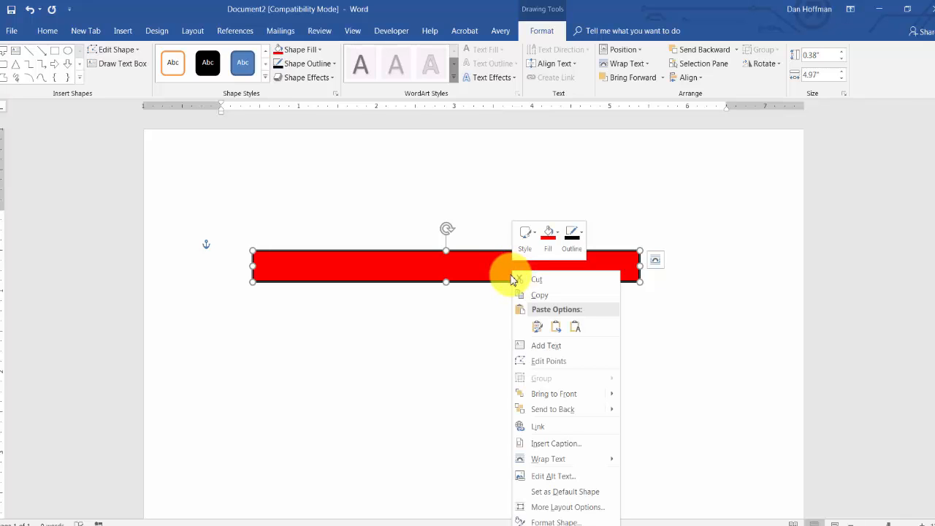
{"action": "left_click", "coordinate": [564, 522]}
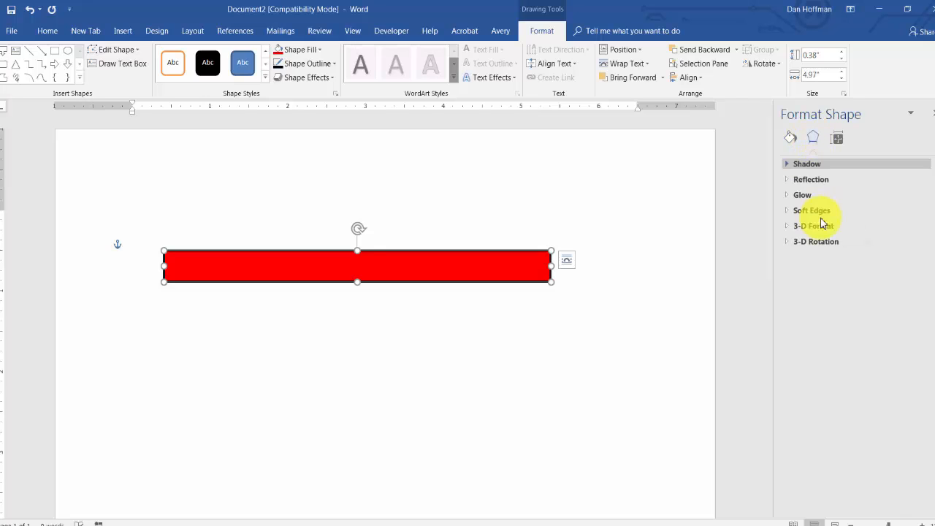
{"action": "left_click", "coordinate": [786, 242]}
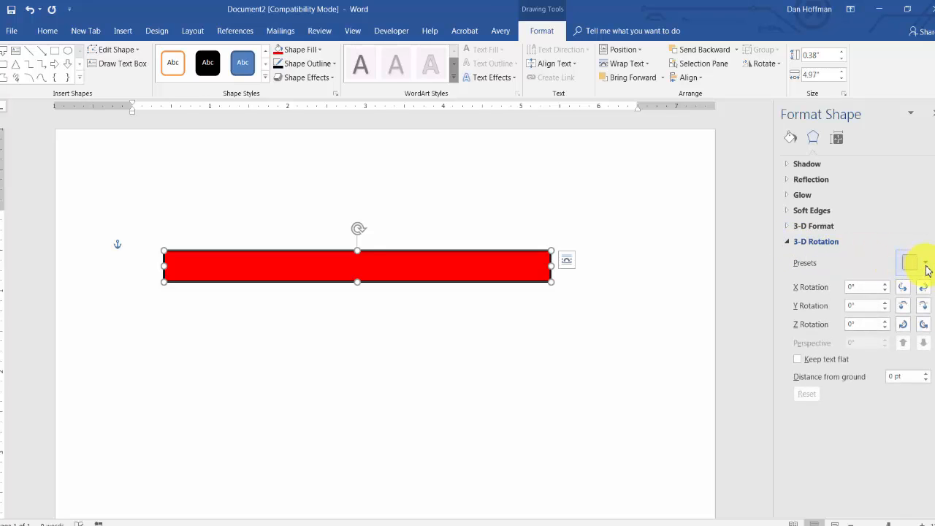
{"action": "left_click", "coordinate": [925, 264]}
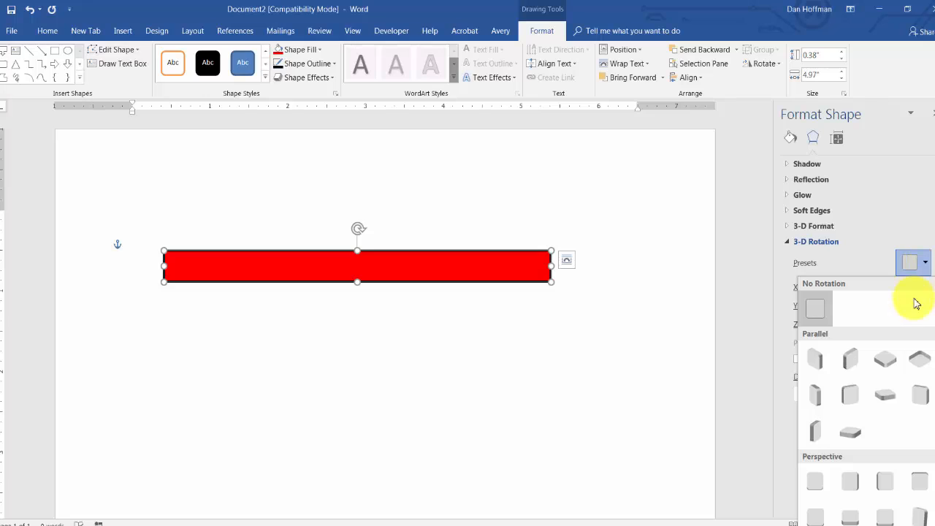
{"action": "left_click", "coordinate": [892, 361]}
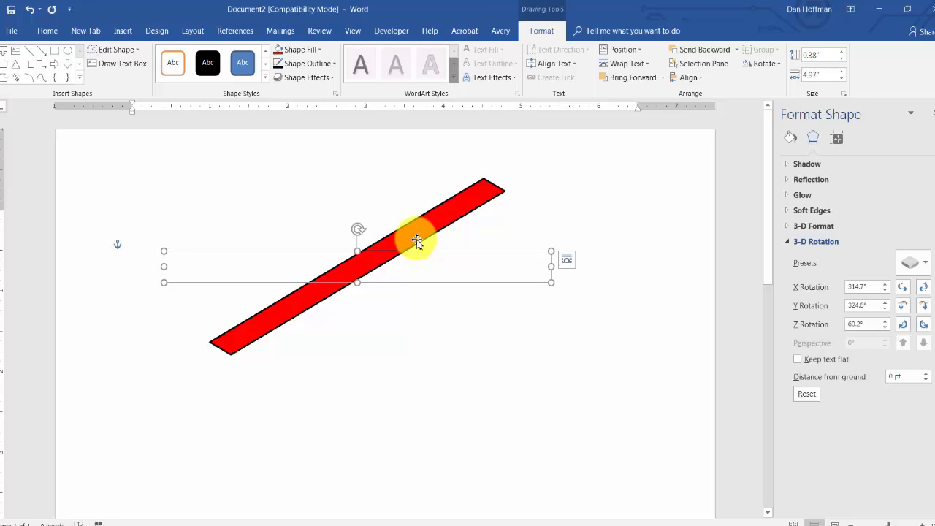
{"action": "left_click_drag", "start_coordinate": [417, 241], "coordinate": [421, 298]}
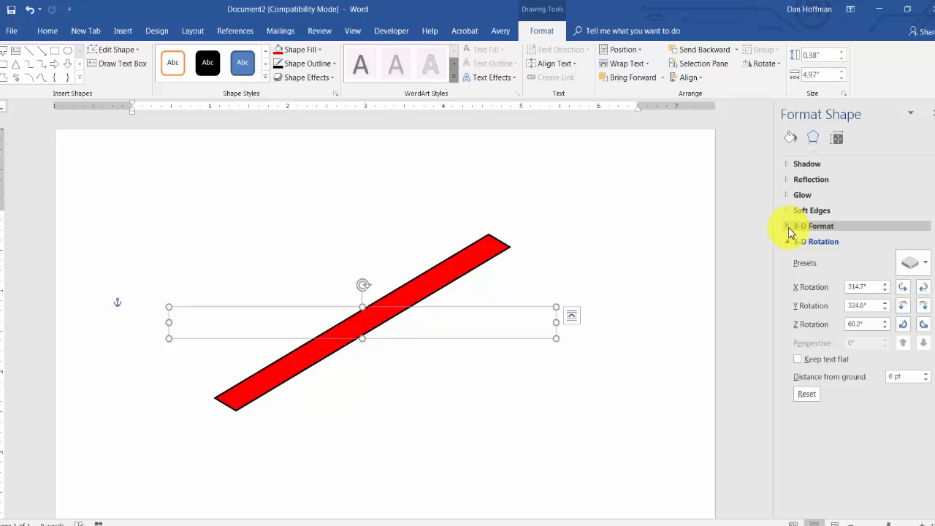
Step: Set the bar's 3-D contour size to 10 pt and give it a red depth of 31.5 pt
{"action": "left_click", "coordinate": [787, 229]}
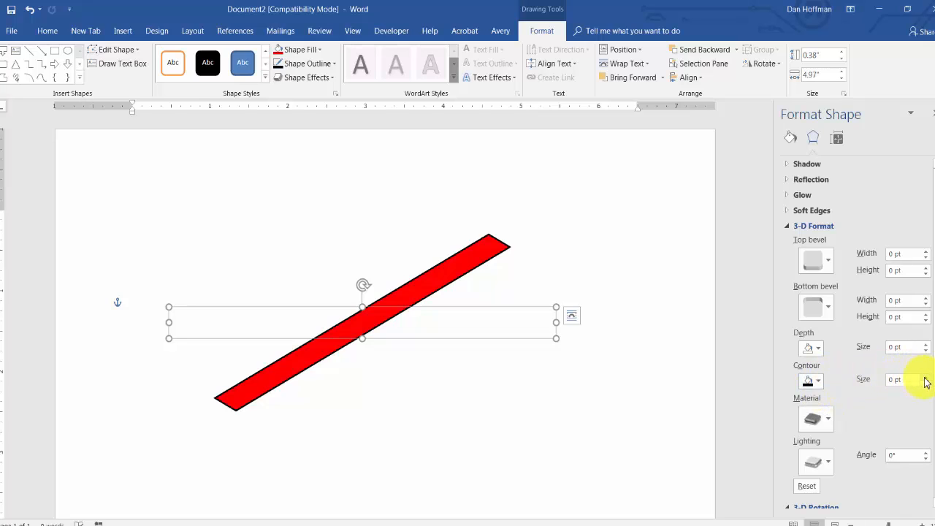
{"action": "left_click_drag", "start_coordinate": [926, 381], "coordinate": [926, 380]}
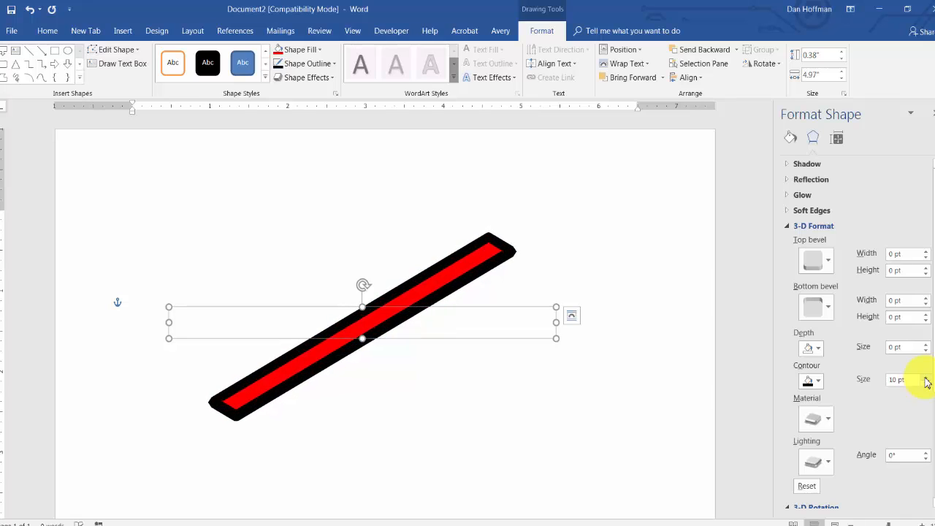
{"action": "left_click", "coordinate": [820, 350]}
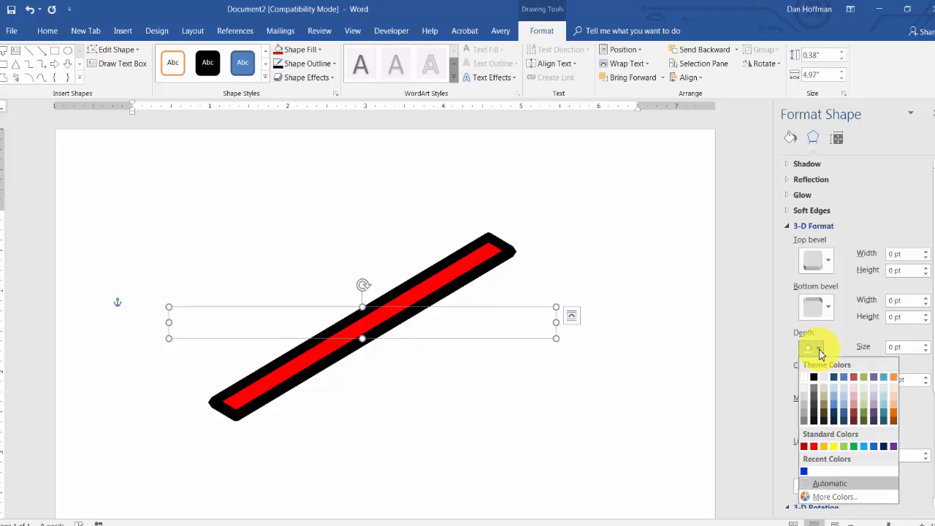
{"action": "left_click", "coordinate": [814, 446]}
{"action": "left_click", "coordinate": [926, 344]}
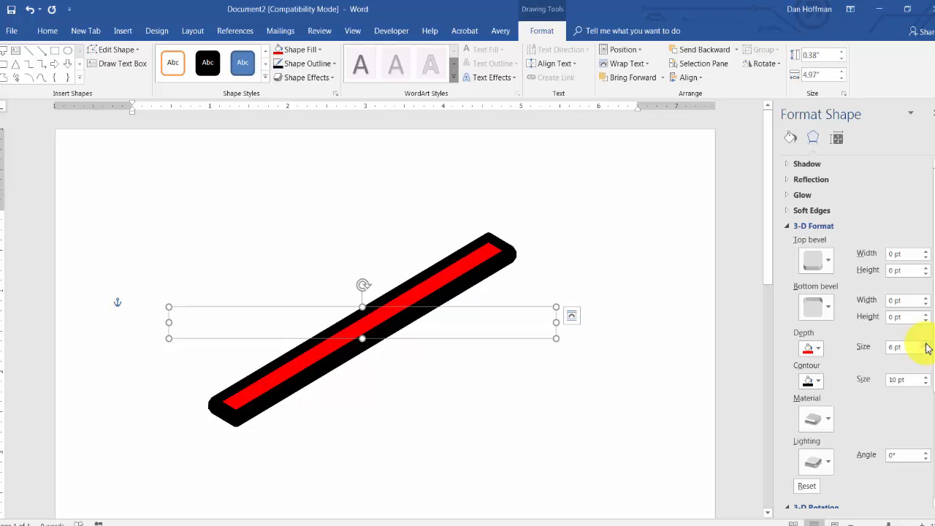
{"action": "left_click_drag", "start_coordinate": [926, 345], "coordinate": [927, 344]}
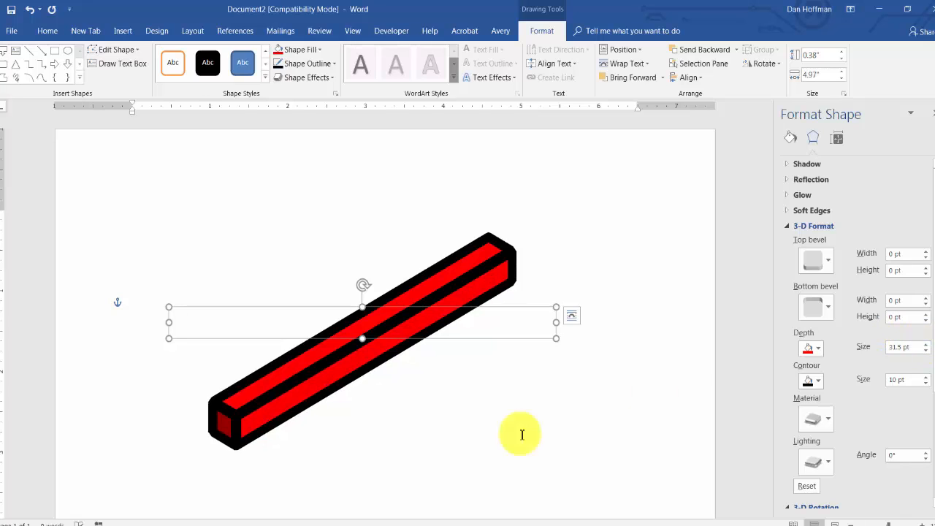
Step: Change the bar's depth colour to yellow and move the bar lower on the page
{"action": "left_click", "coordinate": [819, 349]}
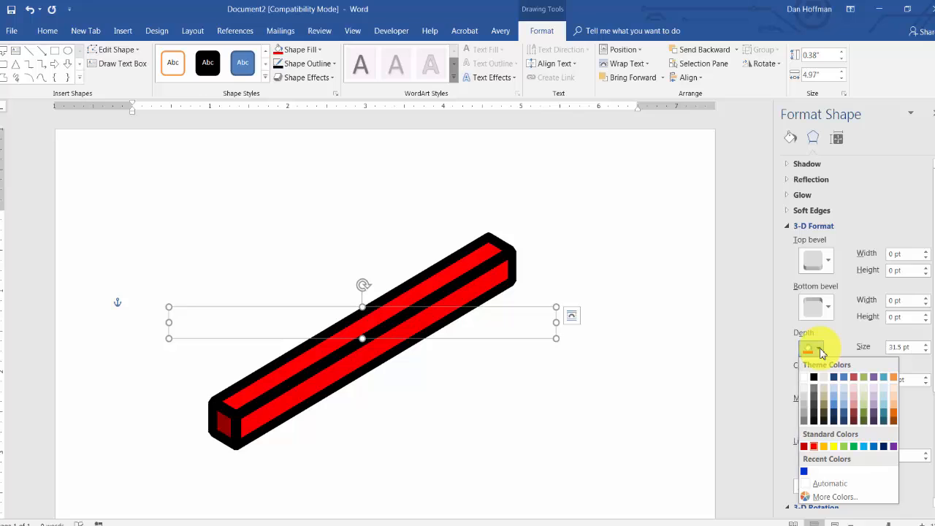
{"action": "left_click", "coordinate": [834, 446]}
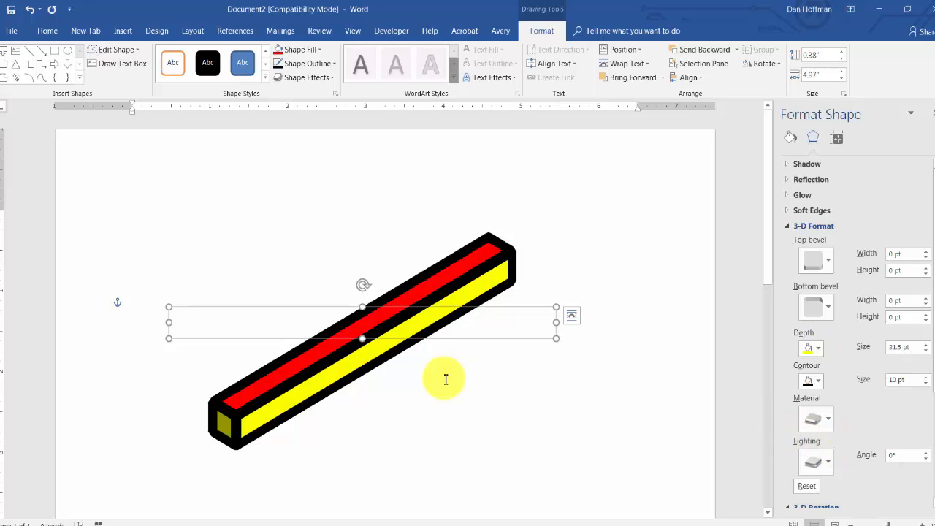
{"action": "left_click_drag", "start_coordinate": [363, 370], "coordinate": [367, 415]}
{"action": "left_click", "coordinate": [387, 267]}
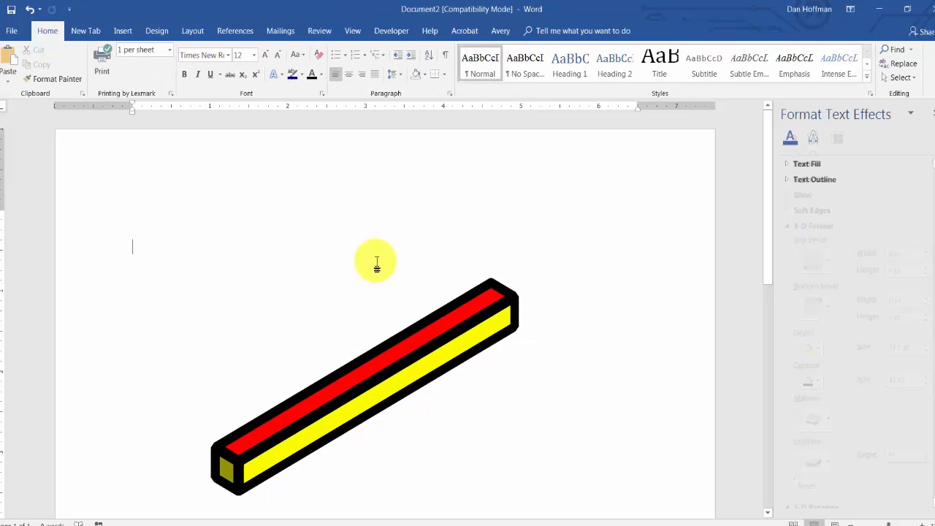
Step: Lengthen the 3-D bar slightly by stretching its end, and deselect it
{"action": "left_click", "coordinate": [236, 456]}
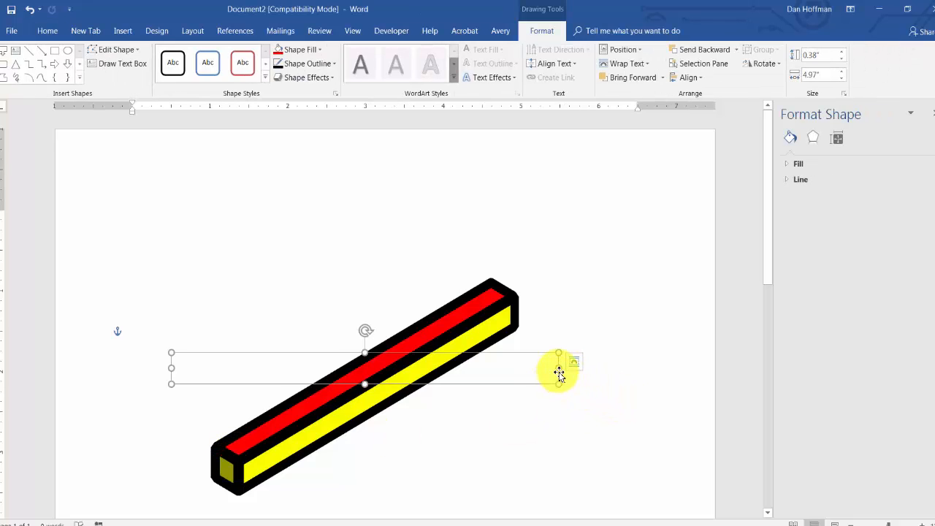
{"action": "left_click_drag", "start_coordinate": [559, 374], "coordinate": [599, 363]}
{"action": "left_click", "coordinate": [574, 431]}
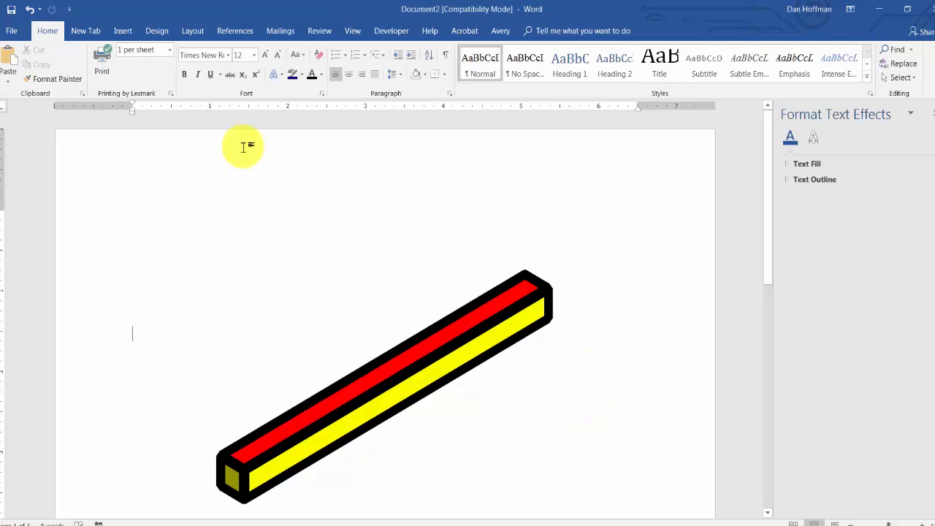
Step: Insert a Callout: Down Arrow shape about 1.21 in high and 1.01 in wide, pointing at the bar's upper end
{"action": "left_click", "coordinate": [123, 32]}
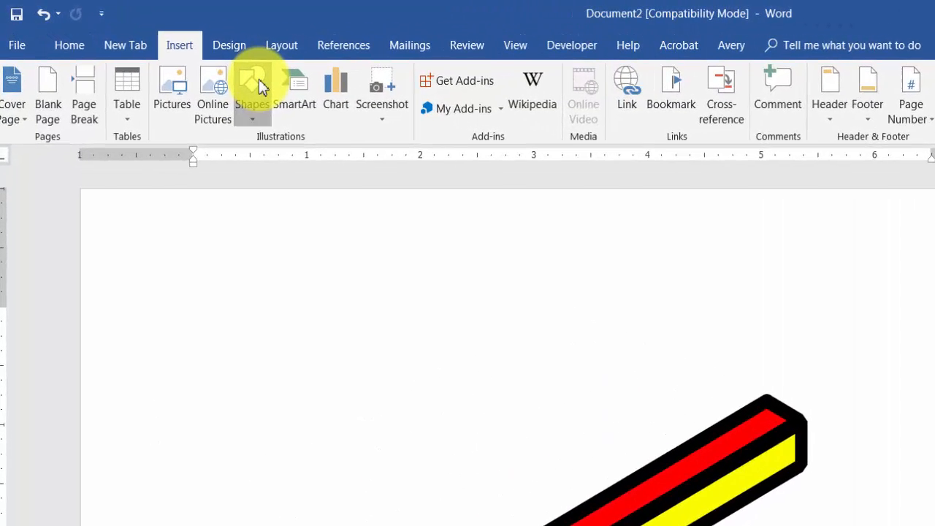
{"action": "left_click", "coordinate": [175, 60]}
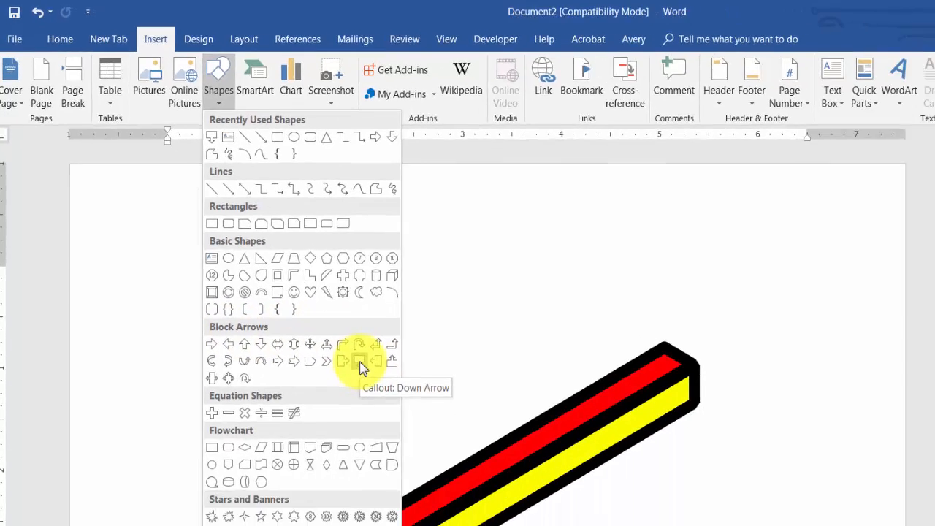
{"action": "left_click", "coordinate": [435, 439]}
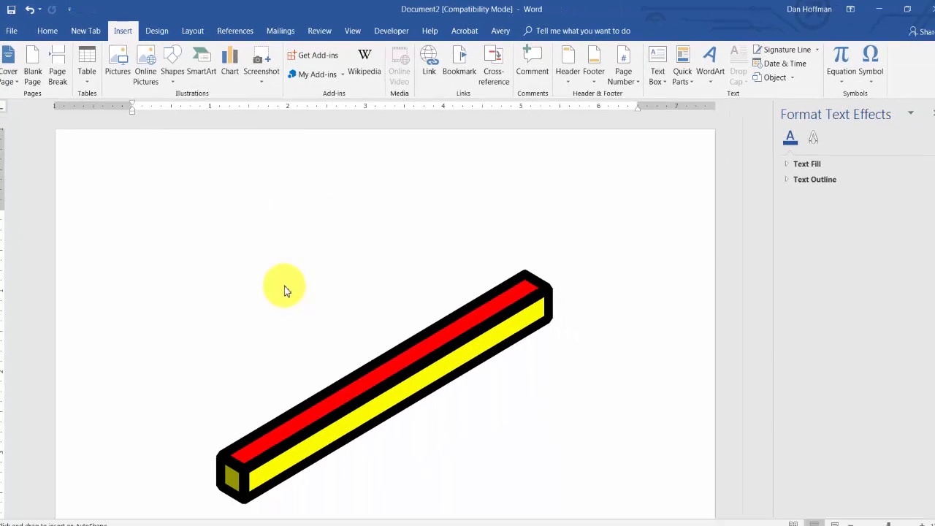
{"action": "mouse_move", "coordinate": [453, 286]}
{"action": "left_mouse_down"}
{"action": "mouse_move", "coordinate": [455, 229]}
{"action": "mouse_move", "coordinate": [511, 231]}
{"action": "mouse_move", "coordinate": [528, 217]}
{"action": "mouse_move", "coordinate": [533, 191]}
{"action": "left_mouse_up"}
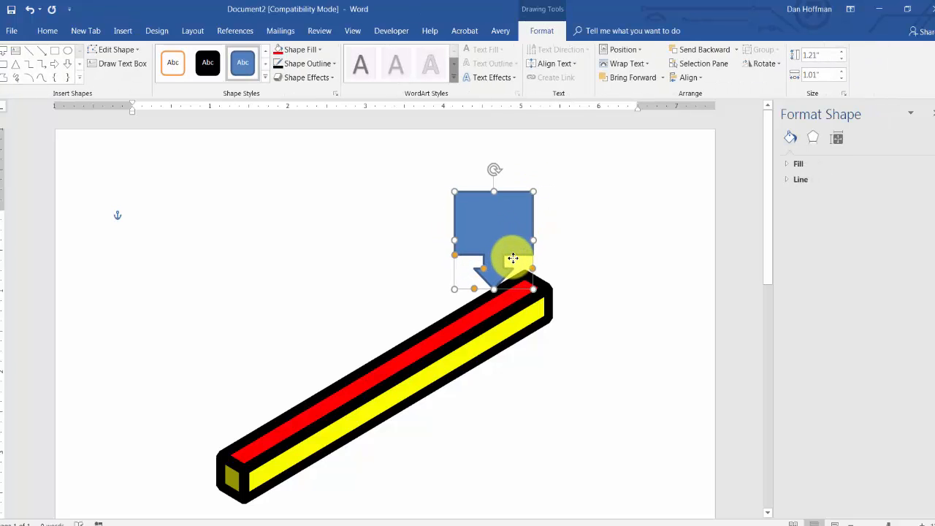
Step: Give the down arrow callout a yellow fill and a black outline
{"action": "left_click", "coordinate": [319, 53]}
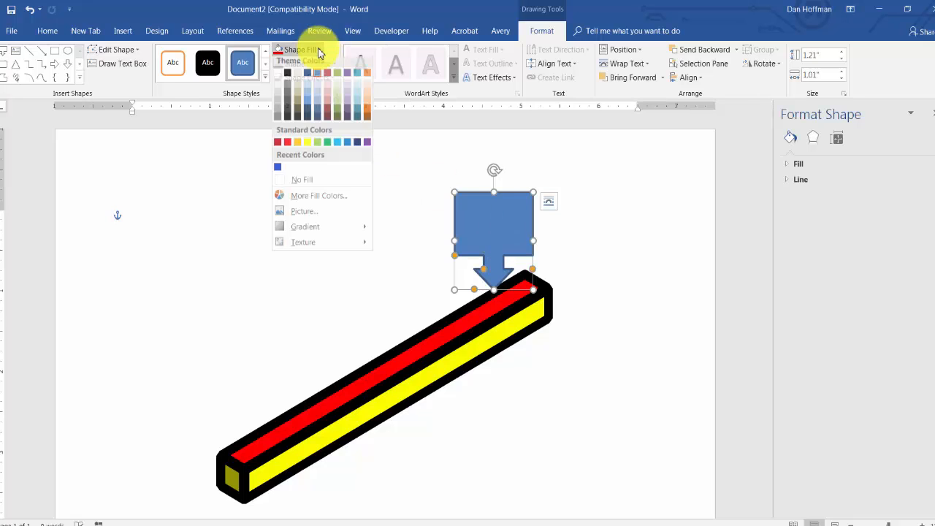
{"action": "left_click", "coordinate": [307, 146]}
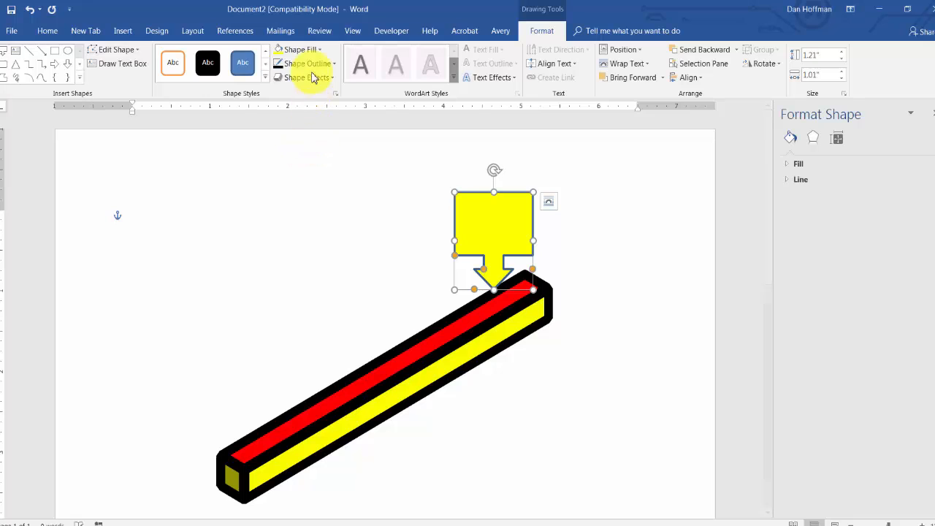
{"action": "left_click", "coordinate": [334, 66]}
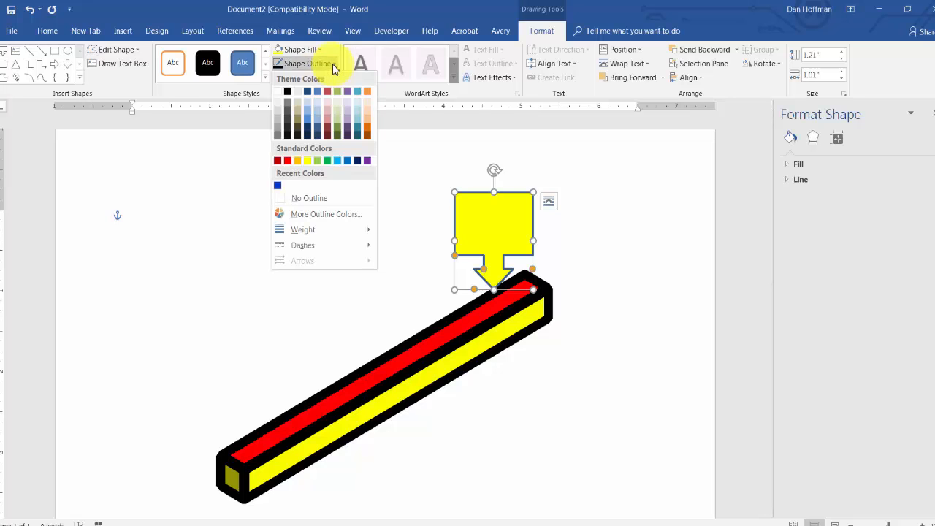
{"action": "left_click", "coordinate": [287, 91]}
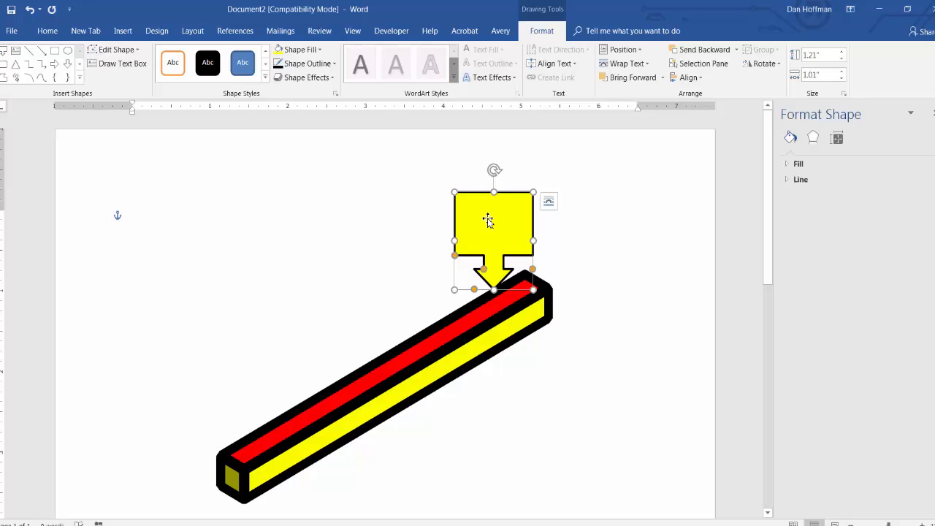
Step: Duplicate the yellow callout twice and space the three callouts along the bar's lower end, middle and upper end
{"action": "key", "text": "ctrl+d"}
{"action": "key", "text": "ctrl+d"}
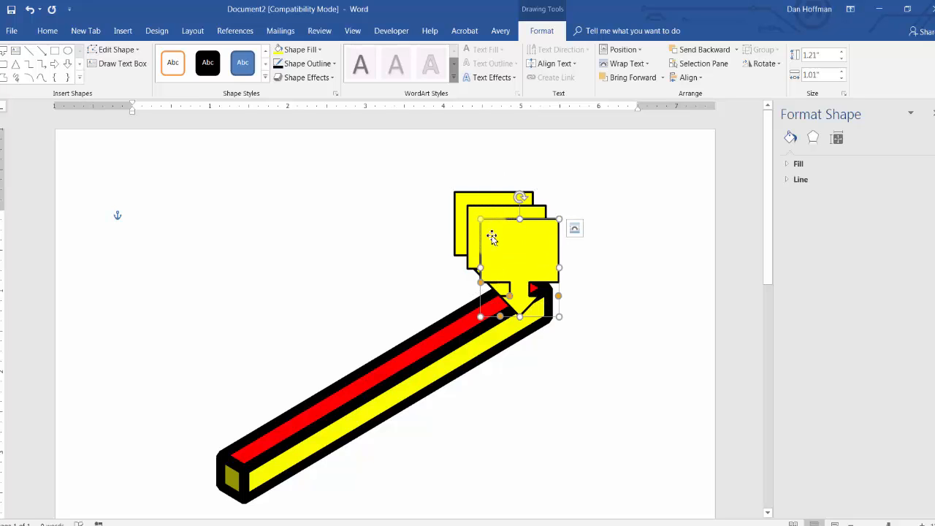
{"action": "mouse_move", "coordinate": [482, 247]}
{"action": "left_mouse_down"}
{"action": "mouse_move", "coordinate": [277, 290]}
{"action": "mouse_move", "coordinate": [217, 334]}
{"action": "mouse_move", "coordinate": [191, 370]}
{"action": "mouse_move", "coordinate": [220, 354]}
{"action": "left_mouse_up"}
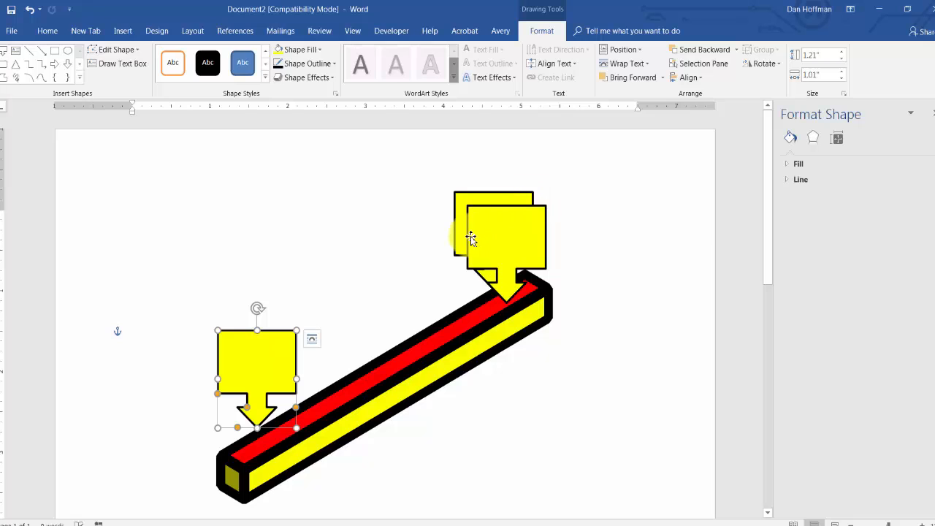
{"action": "mouse_move", "coordinate": [468, 239]}
{"action": "left_mouse_down"}
{"action": "mouse_move", "coordinate": [368, 252]}
{"action": "mouse_move", "coordinate": [369, 303]}
{"action": "mouse_move", "coordinate": [365, 292]}
{"action": "left_mouse_up"}
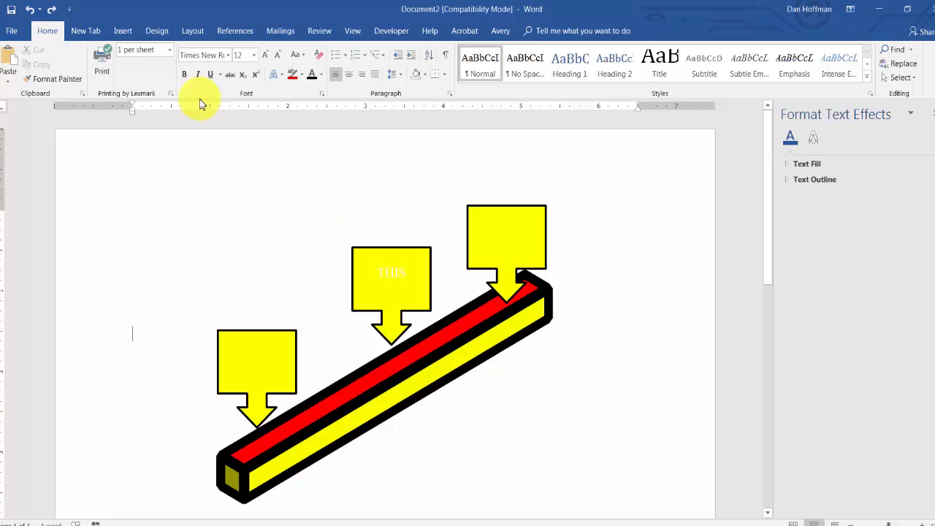
Step: Insert 1776 into the middle callout's text and give that text a red highlight
{"action": "left_click", "coordinate": [321, 77]}
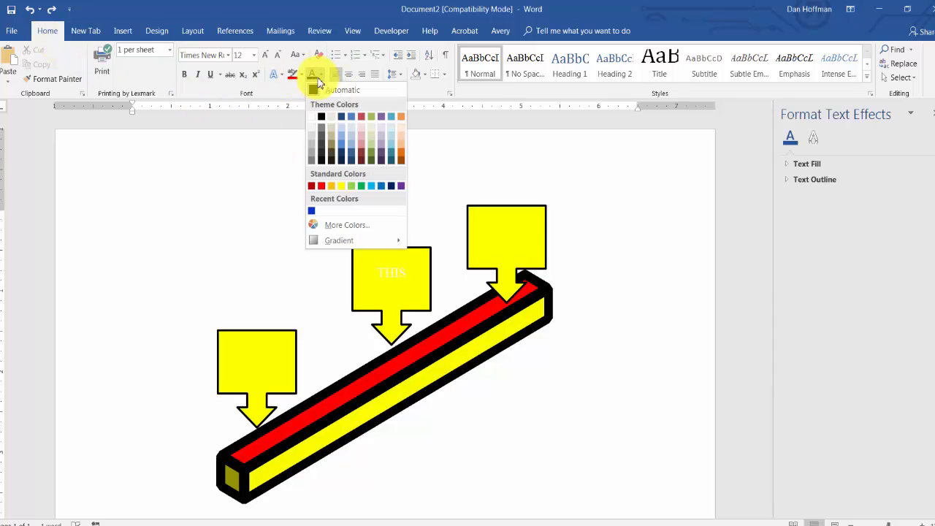
{"action": "left_click", "coordinate": [323, 119]}
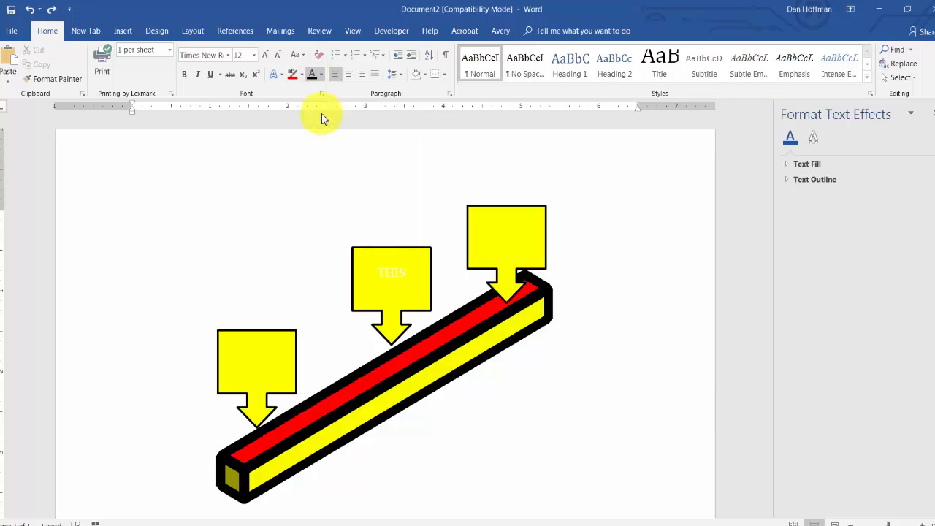
{"action": "left_click", "coordinate": [390, 269]}
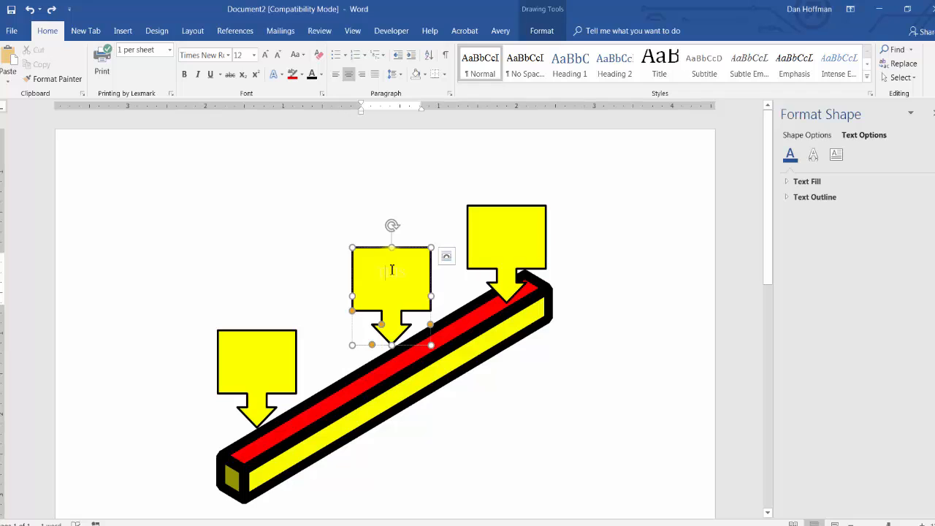
{"action": "type", "text": "FUSION"}
{"action": "left_click_drag", "start_coordinate": [377, 272], "coordinate": [420, 278]}
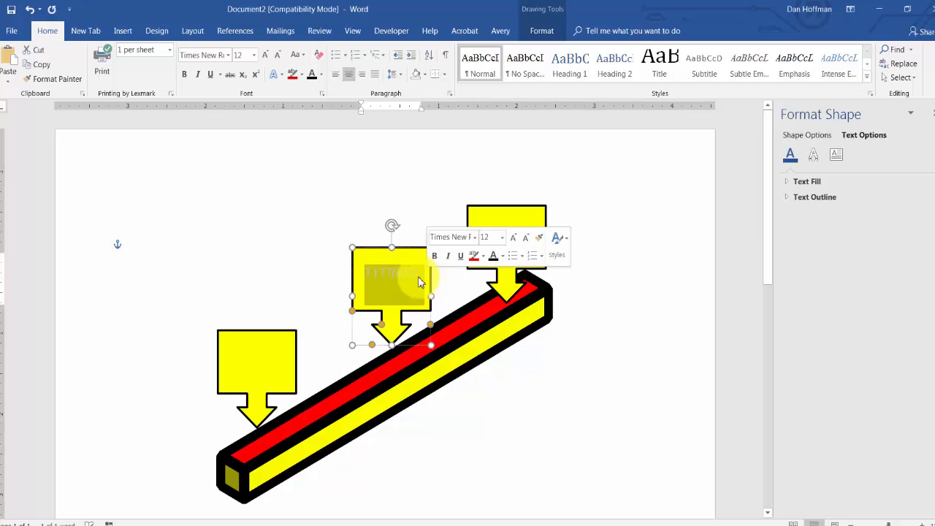
{"action": "left_click", "coordinate": [484, 259]}
Step: Delete the leftover letters before and after 1776 in the middle callout
{"action": "left_click", "coordinate": [377, 273]}
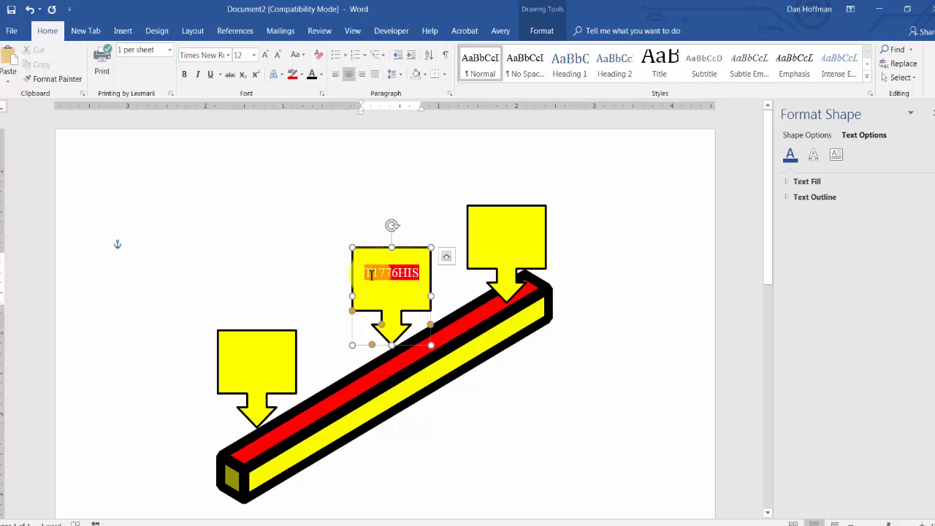
{"action": "key", "text": "BackSpace"}
{"action": "type", "text": "1"}
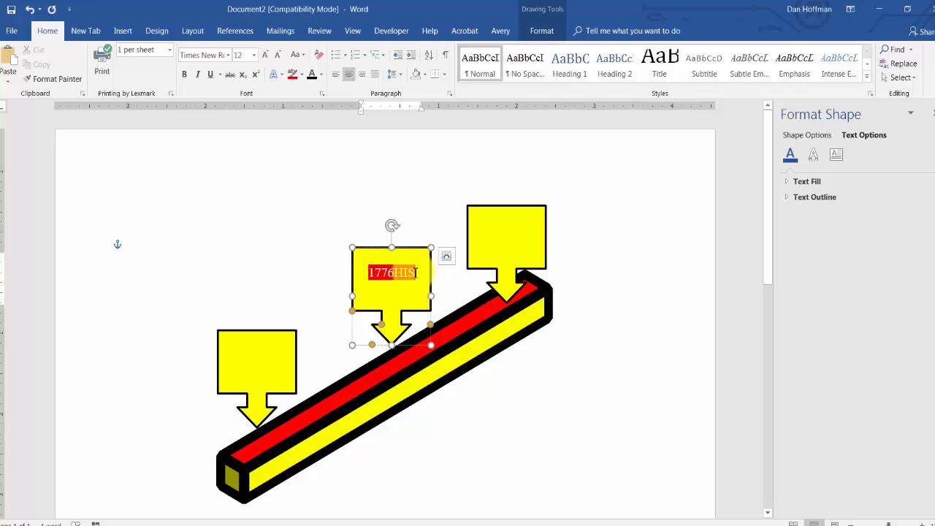
{"action": "key", "text": "BackSpace"}
{"action": "key", "text": "BackSpace"}
{"action": "key", "text": "BackSpace"}
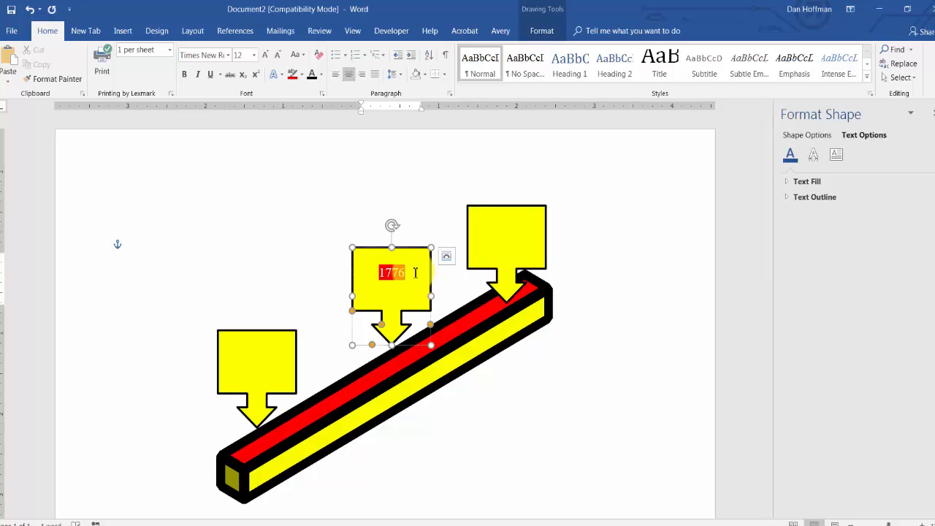
{"action": "left_click_drag", "start_coordinate": [415, 273], "coordinate": [385, 276]}
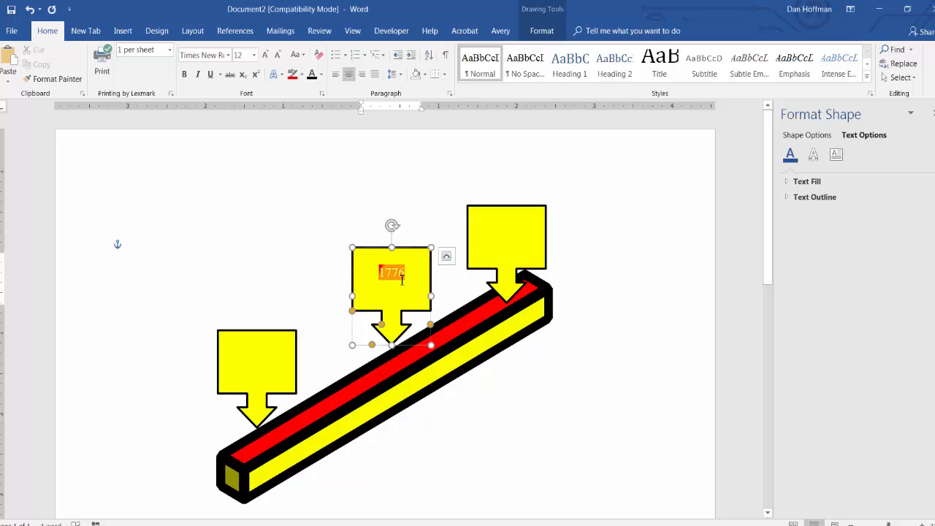
Step: Label the callout at the bar's upper end 1492 and highlight the text dark blue
{"action": "left_click", "coordinate": [499, 242]}
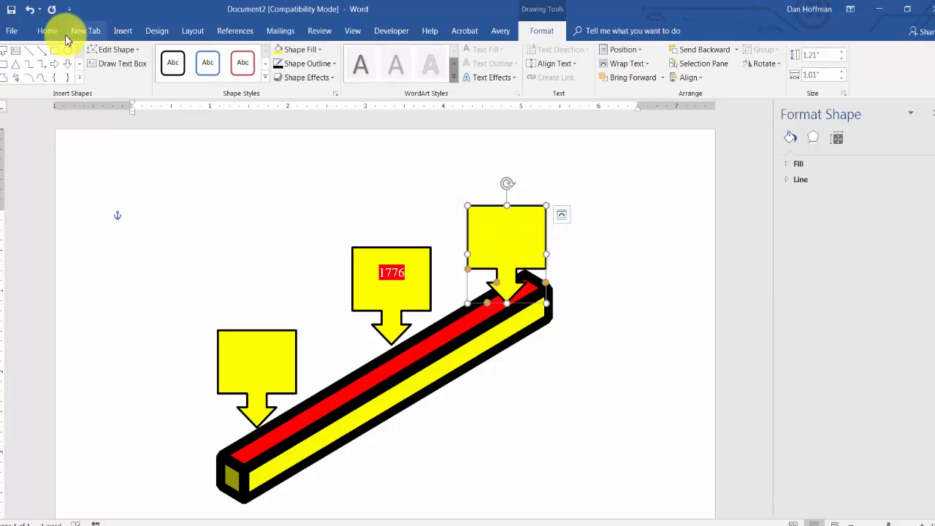
{"action": "left_click", "coordinate": [38, 30]}
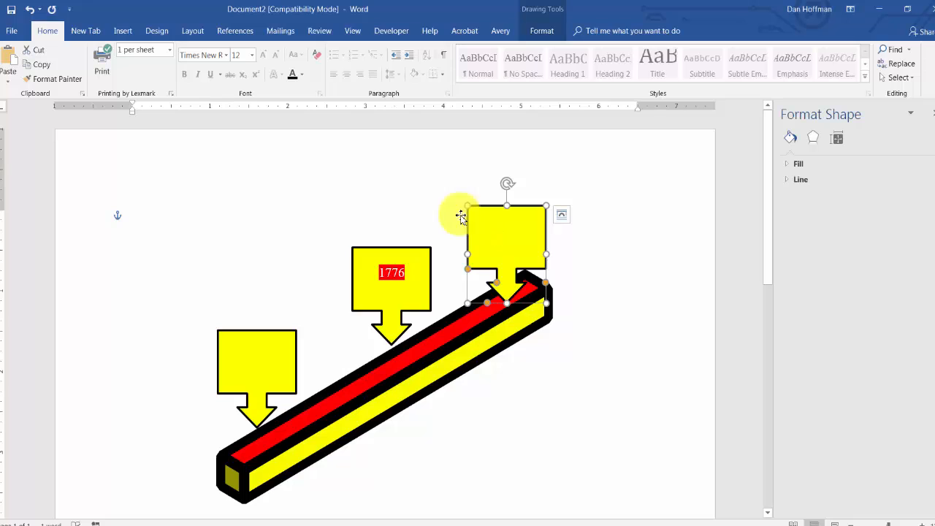
{"action": "left_click", "coordinate": [508, 237]}
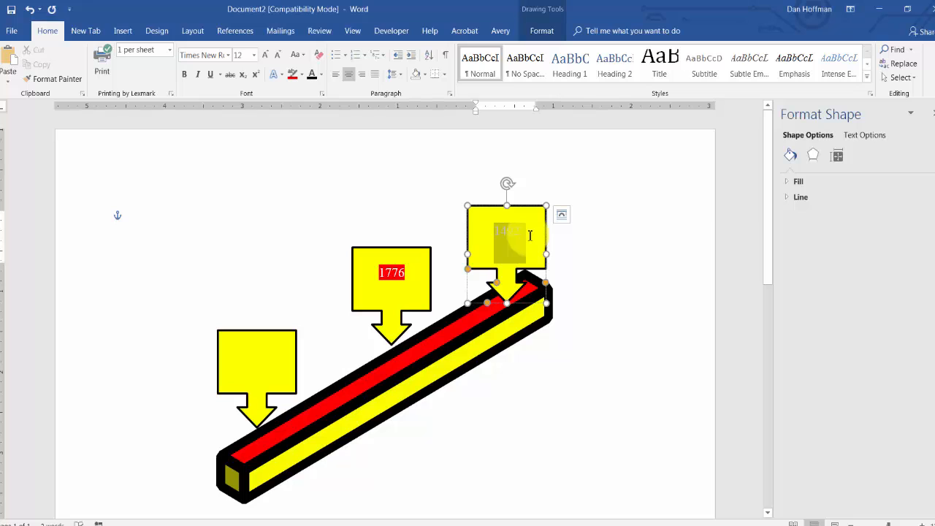
{"action": "left_click", "coordinate": [302, 75]}
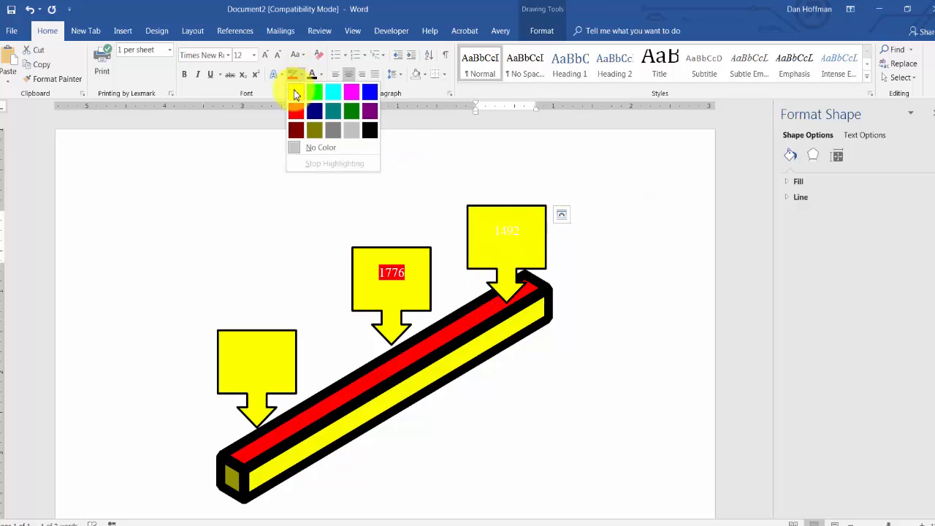
{"action": "left_click", "coordinate": [314, 111]}
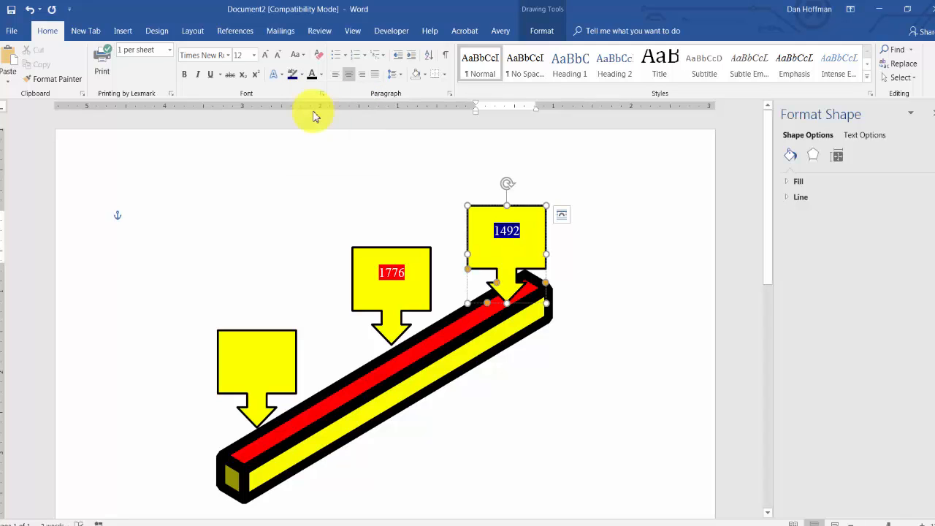
Step: Lengthen the 3-D bar by stretching its upper end beyond the 1492 callout
{"action": "left_click", "coordinate": [627, 289]}
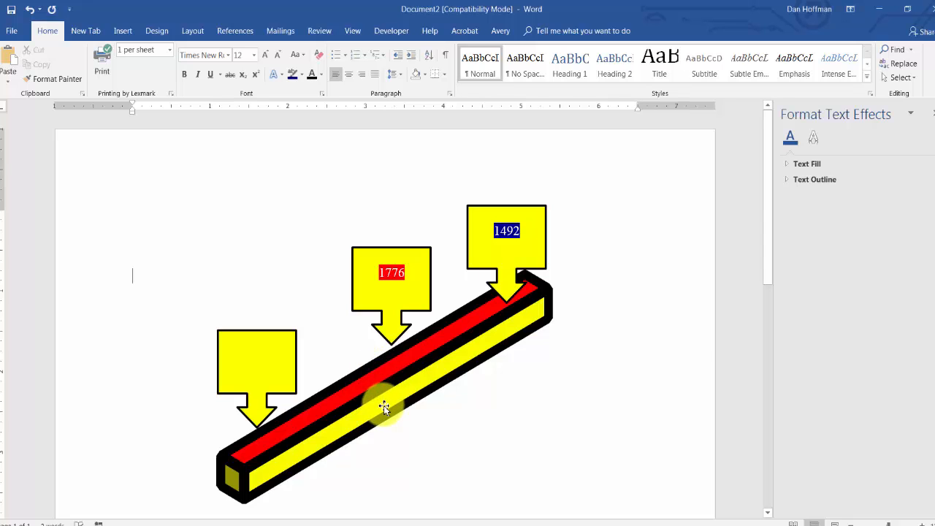
{"action": "left_click", "coordinate": [539, 295]}
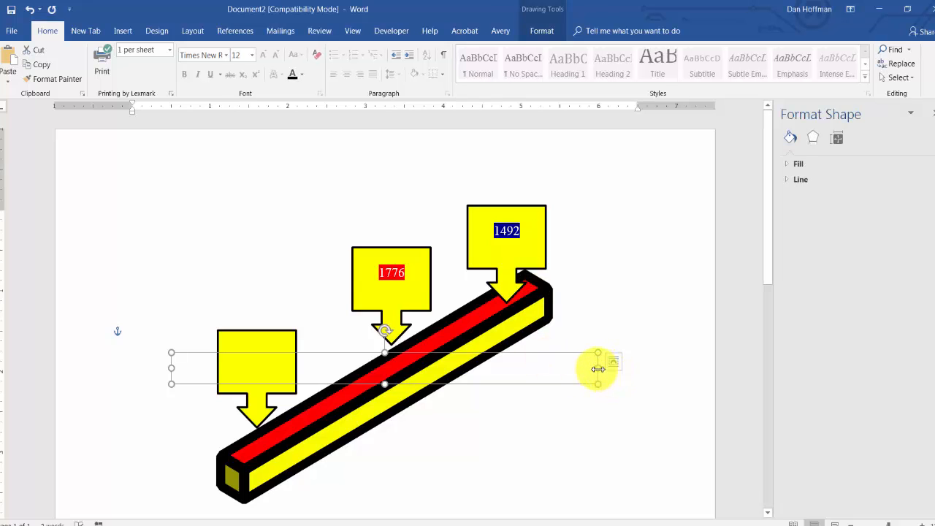
{"action": "left_click_drag", "start_coordinate": [598, 368], "coordinate": [654, 368]}
Step: Move the blank lower callout and the 1776 callout down so their arrows touch the lengthened bar
{"action": "left_click", "coordinate": [546, 223]}
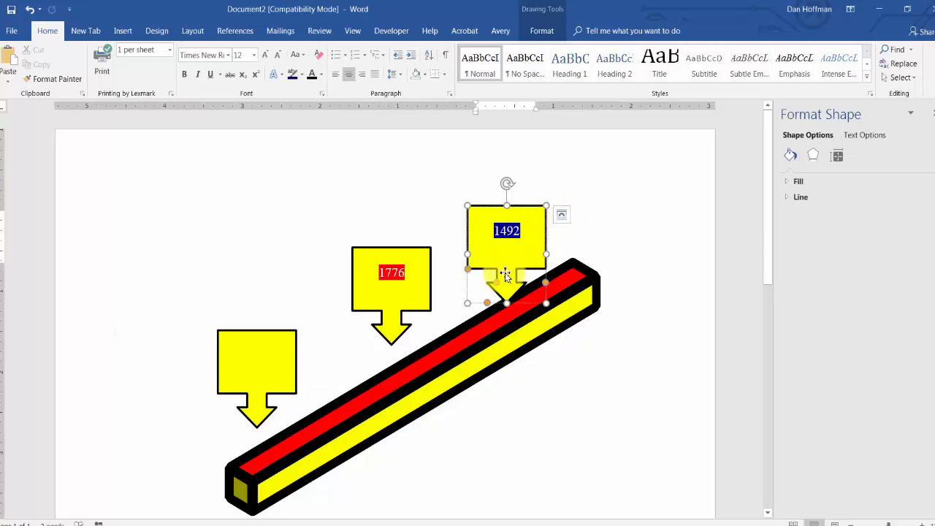
{"action": "left_click", "coordinate": [478, 270]}
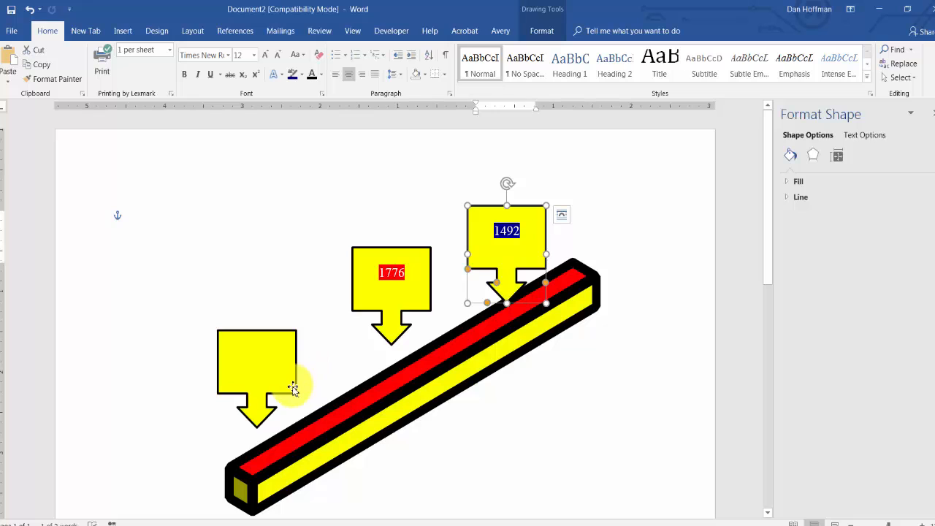
{"action": "left_click_drag", "start_coordinate": [292, 390], "coordinate": [296, 412]}
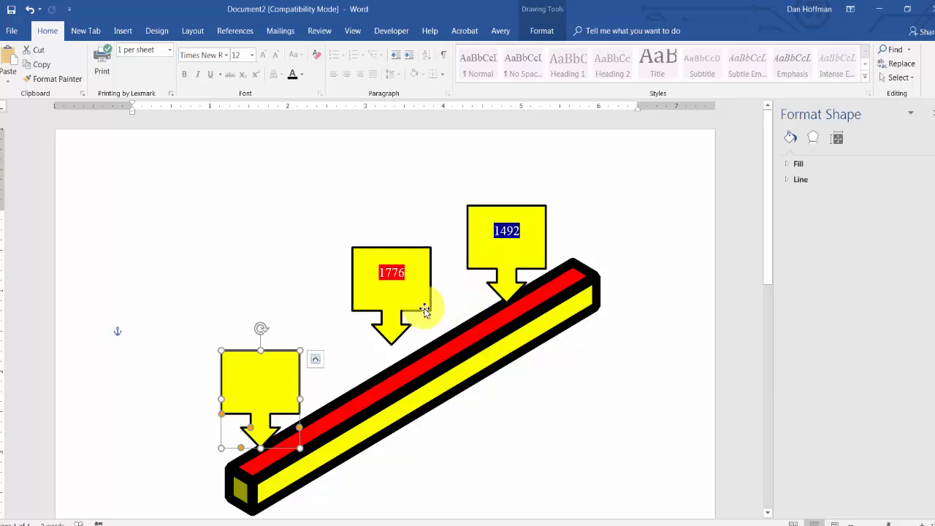
{"action": "left_click_drag", "start_coordinate": [426, 312], "coordinate": [424, 332]}
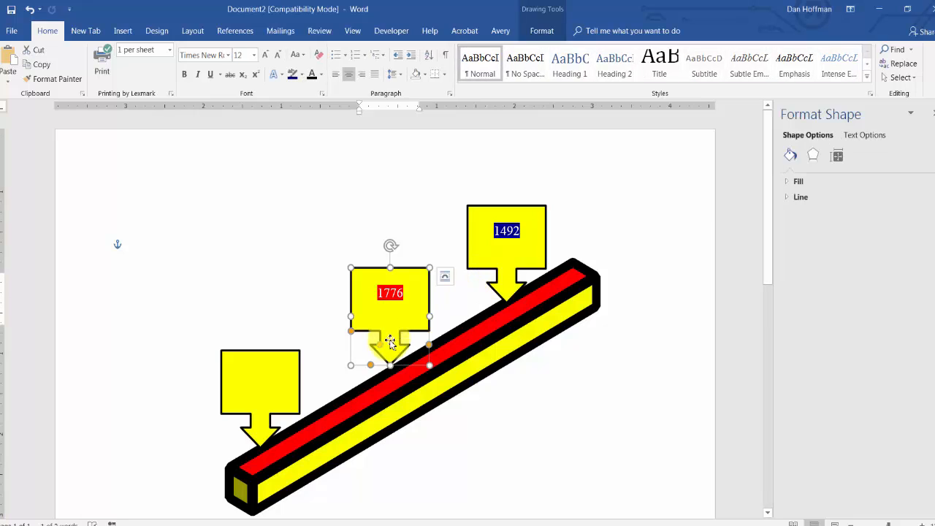